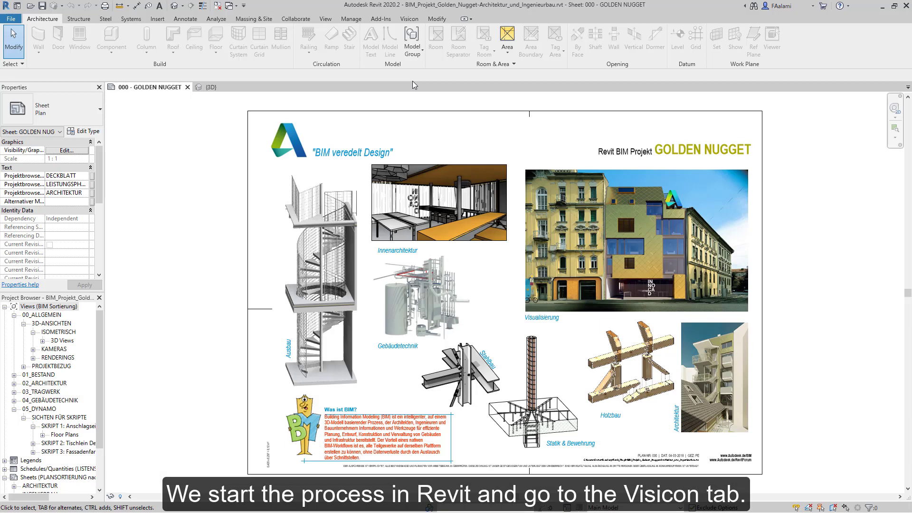
Show the Visicon ribbon tools and switch to the Golden Nugget building's {3D} view.
{"action": "left_click", "coordinate": [408, 19]}
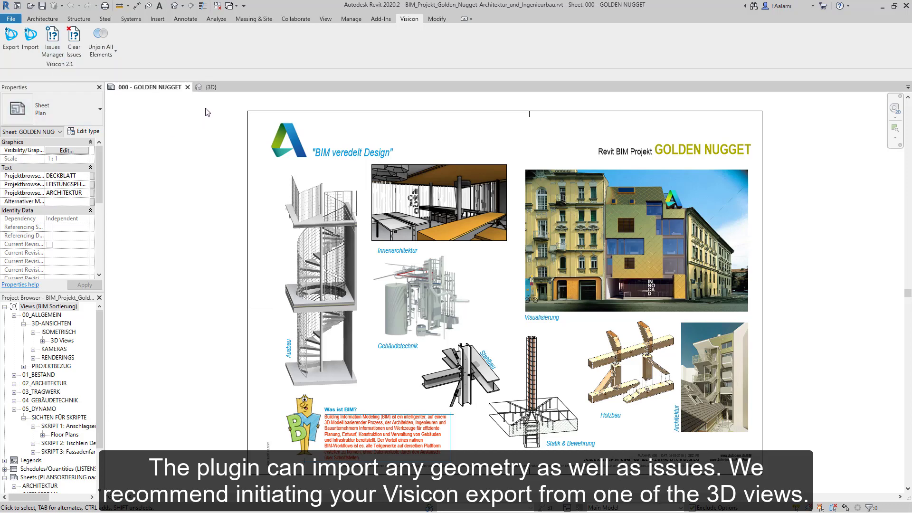
{"action": "left_click", "coordinate": [210, 88]}
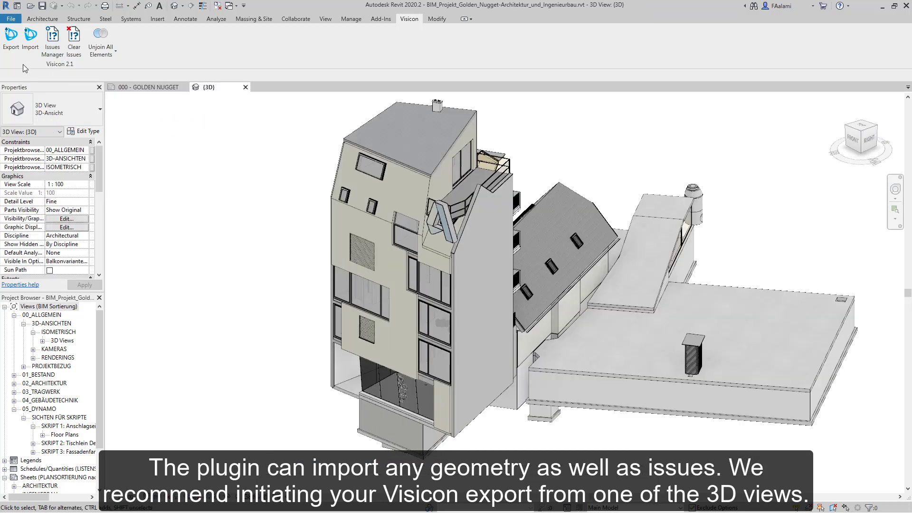
Start a Visicon export with Hidden Objects and Linked Files both kept True.
{"action": "left_click", "coordinate": [17, 38]}
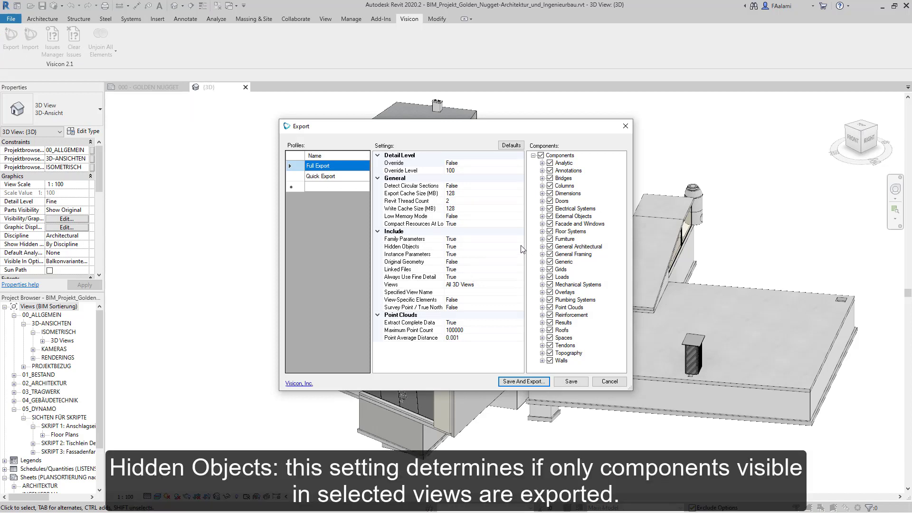
{"action": "left_click", "coordinate": [521, 246]}
{"action": "left_click", "coordinate": [521, 246]}
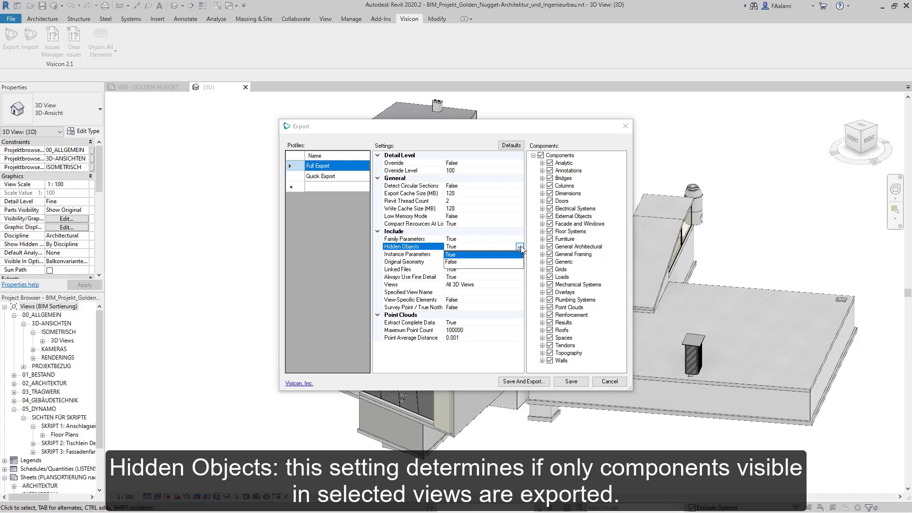
{"action": "left_click", "coordinate": [520, 246]}
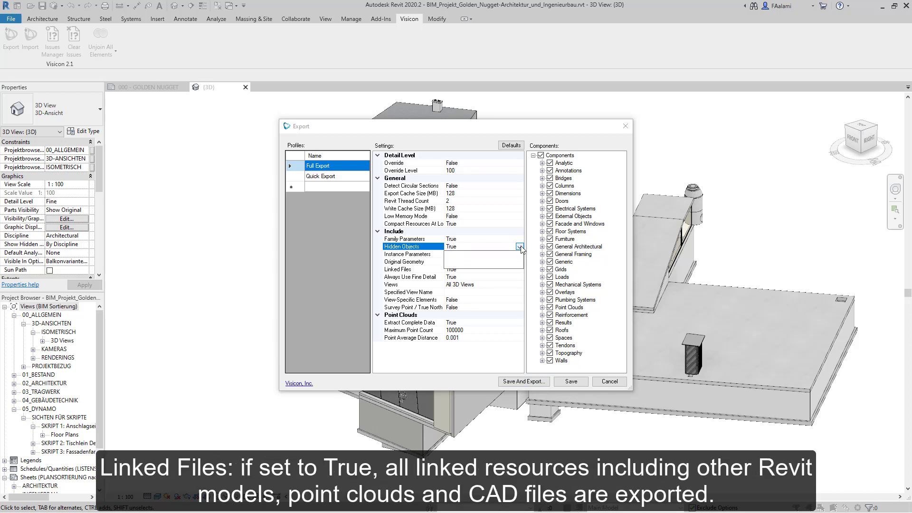
{"action": "left_click", "coordinate": [520, 269]}
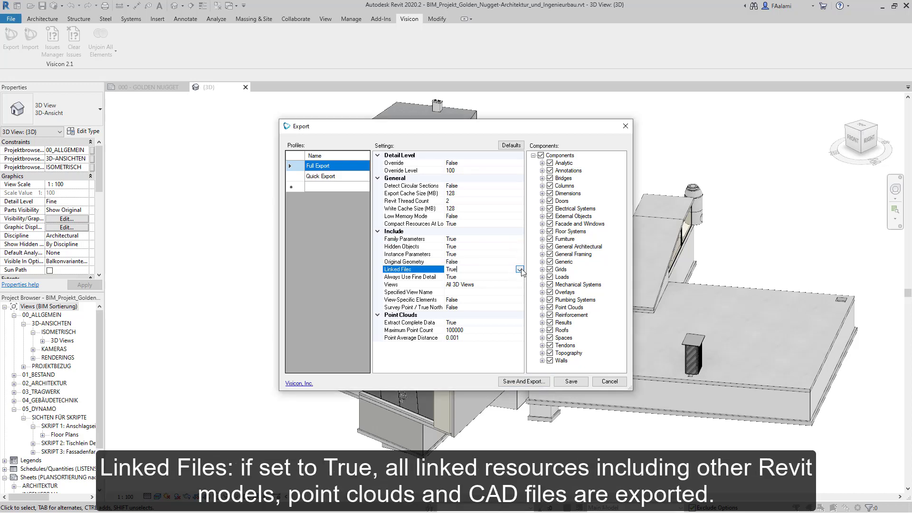
{"action": "left_click", "coordinate": [521, 269]}
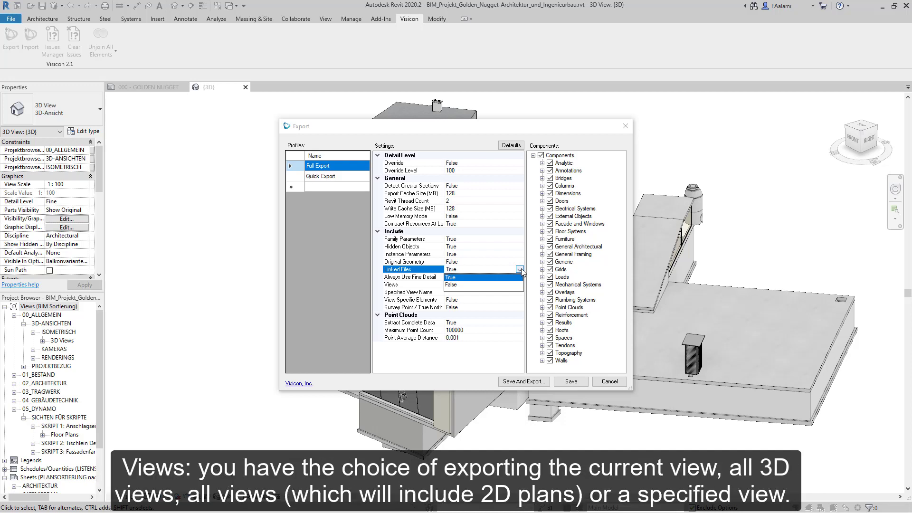
{"action": "left_click", "coordinate": [521, 271]}
Export All 3D Views and include Grids > Grid Line components.
{"action": "left_click", "coordinate": [521, 287]}
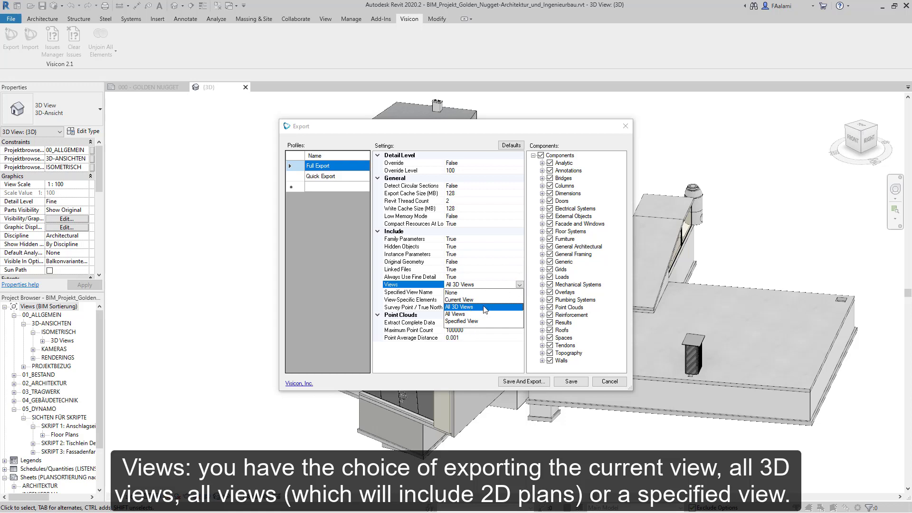
{"action": "left_click", "coordinate": [483, 307]}
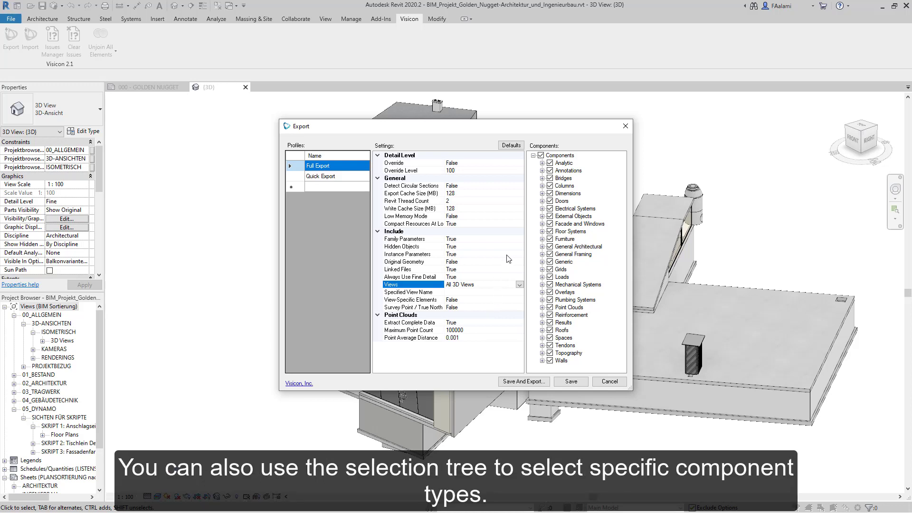
{"action": "left_click", "coordinate": [542, 270]}
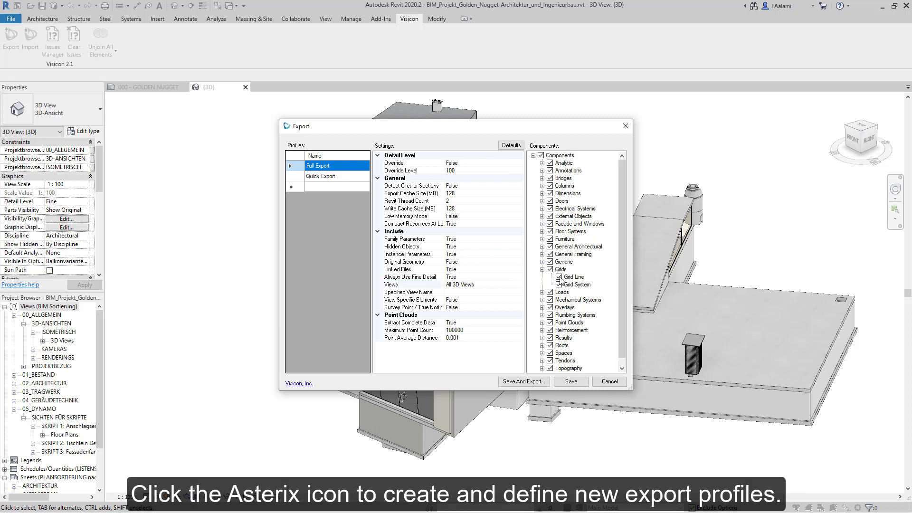
{"action": "left_click", "coordinate": [559, 278]}
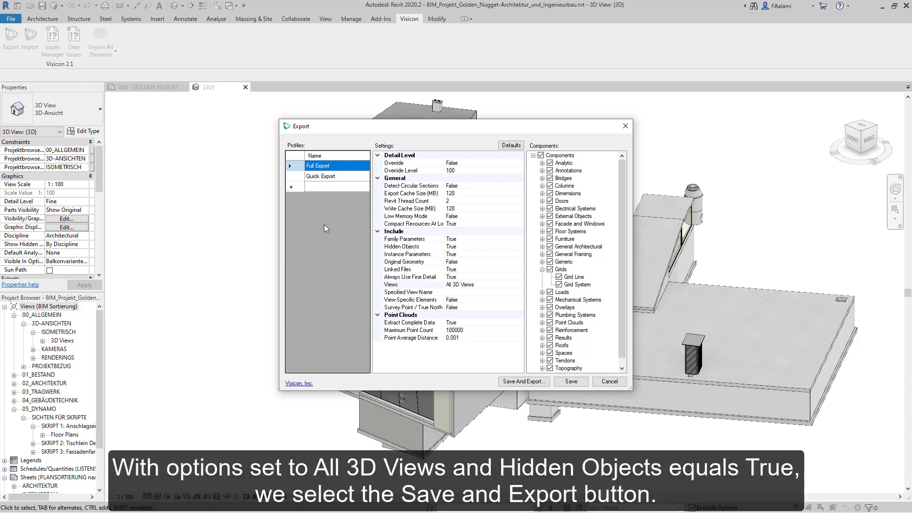
Export the model to Visicon and save it as the project tutorial.vxf.
{"action": "left_click", "coordinate": [518, 382]}
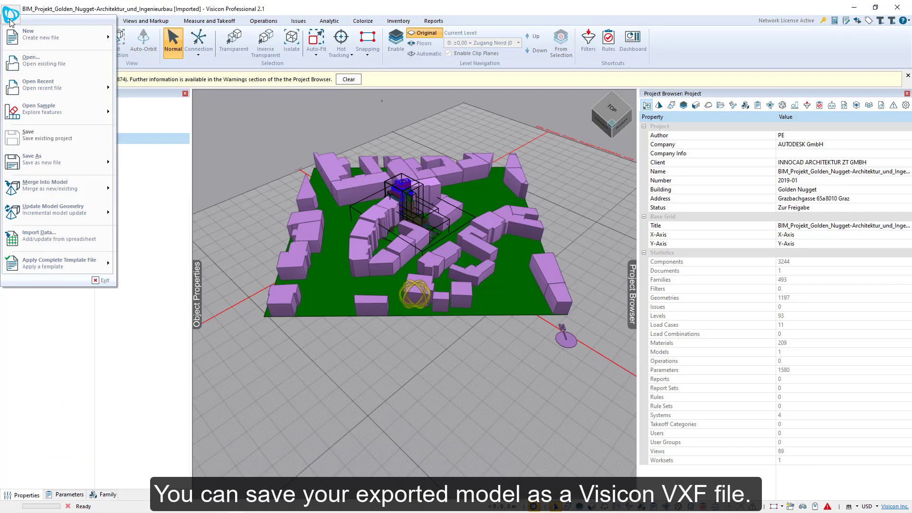
{"action": "mouse_move", "coordinate": [41, 158]}
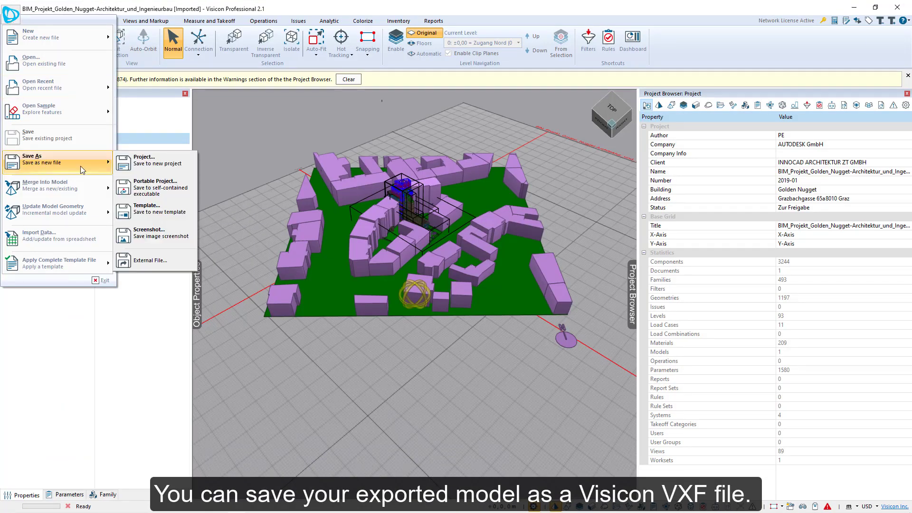
{"action": "left_click", "coordinate": [150, 165]}
{"action": "type", "text": "tutorial"}
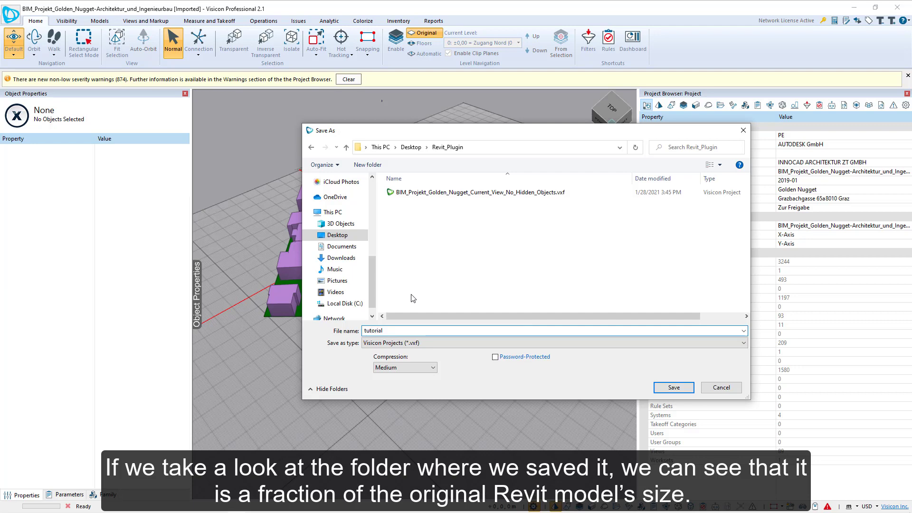
{"action": "key", "text": "Return"}
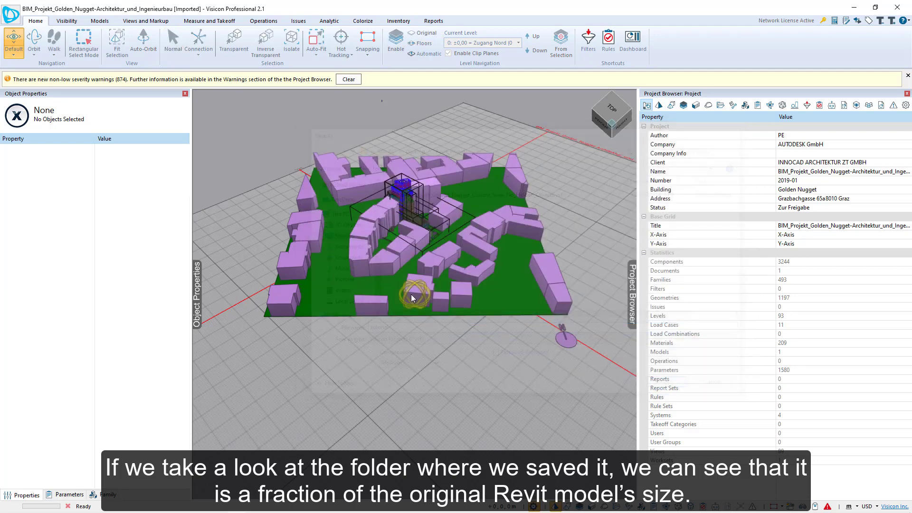
In the Revit_Plugin folder, compare the sizes of tutorial.vxf and the No_Hidden_Objects export.
{"action": "left_click", "coordinate": [76, 509]}
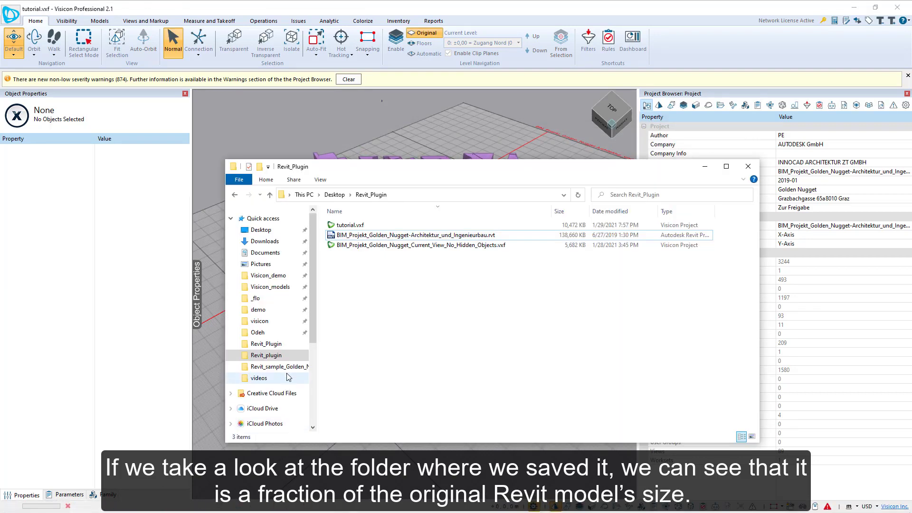
{"action": "left_click", "coordinate": [344, 227]}
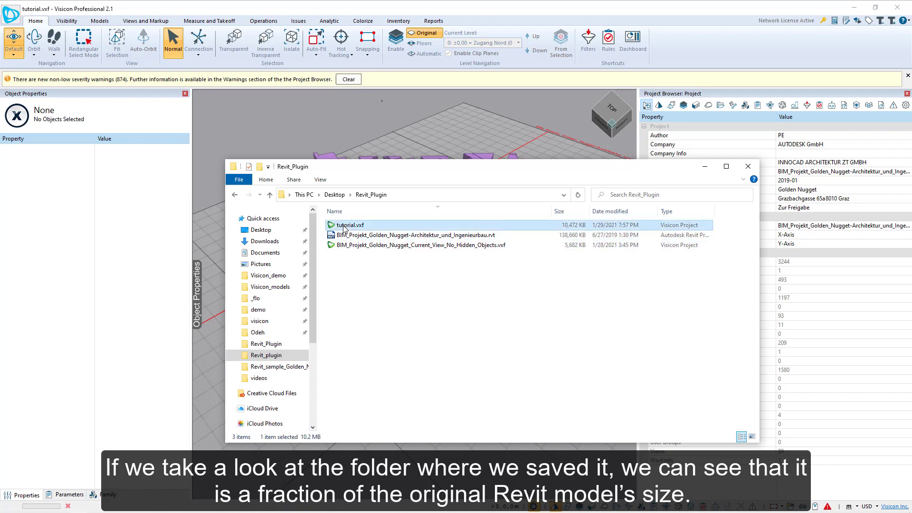
{"action": "left_click", "coordinate": [338, 246]}
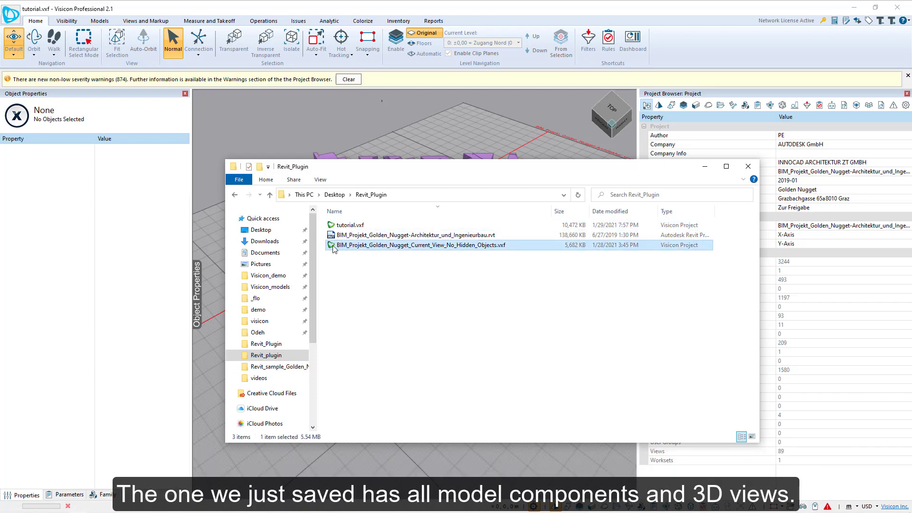
Open the No_Hidden_Objects current-view export and zoom in on the building facade.
{"action": "double_click", "coordinate": [334, 245]}
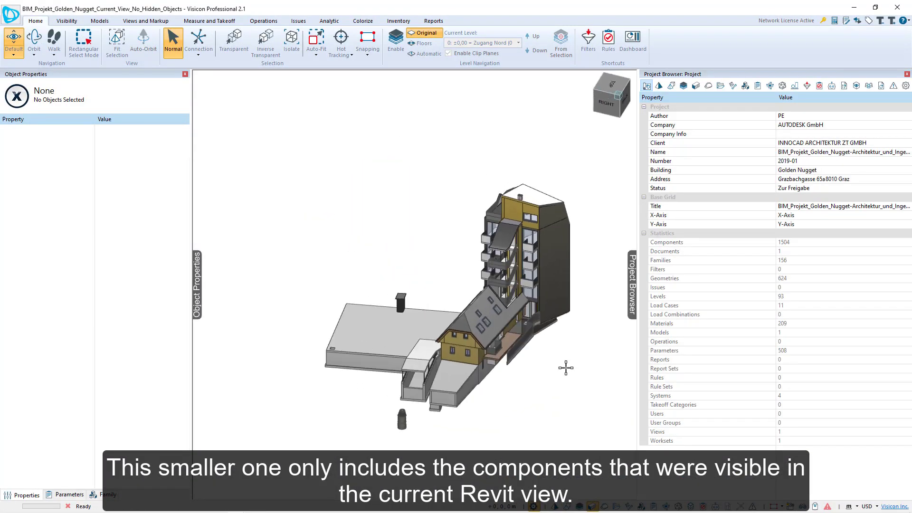
{"action": "mouse_move", "coordinate": [565, 367]}
{"action": "left_mouse_down"}
{"action": "mouse_move", "coordinate": [467, 368]}
{"action": "mouse_move", "coordinate": [456, 351]}
{"action": "left_mouse_up"}
{"action": "scroll", "coordinate": [424, 304], "scroll_direction": "up", "scroll_amount": 6}
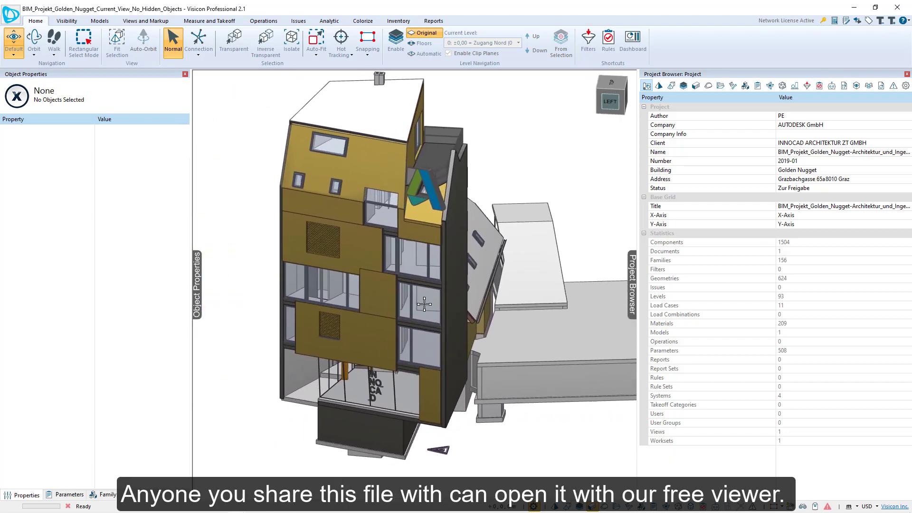
{"action": "scroll", "coordinate": [424, 304], "scroll_direction": "up", "scroll_amount": 2}
{"action": "scroll", "coordinate": [408, 302], "scroll_direction": "up", "scroll_amount": 2}
{"action": "scroll", "coordinate": [382, 298], "scroll_direction": "up", "scroll_amount": 2}
{"action": "middle_click_drag", "start_coordinate": [382, 299], "coordinate": [408, 311]}
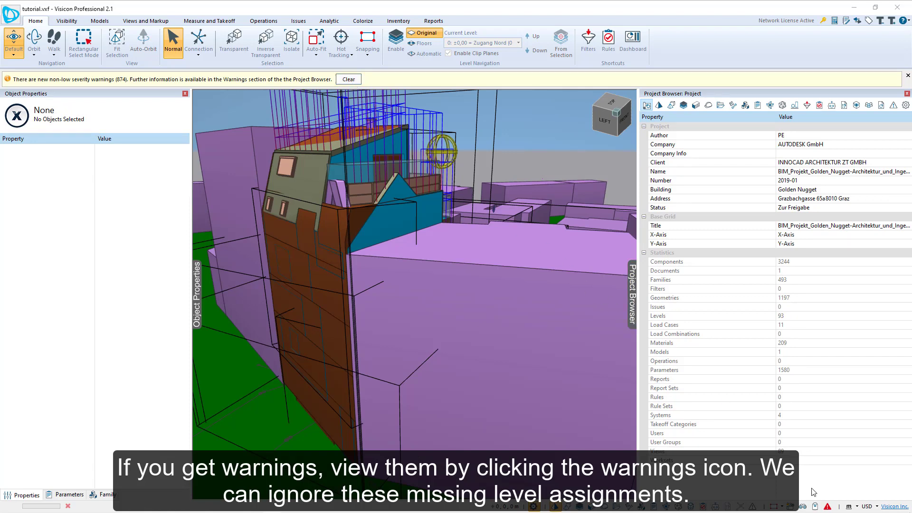
Show the model warnings, then cycle colour modes, ending on yellow, beige and grey material colouring.
{"action": "left_click", "coordinate": [827, 507]}
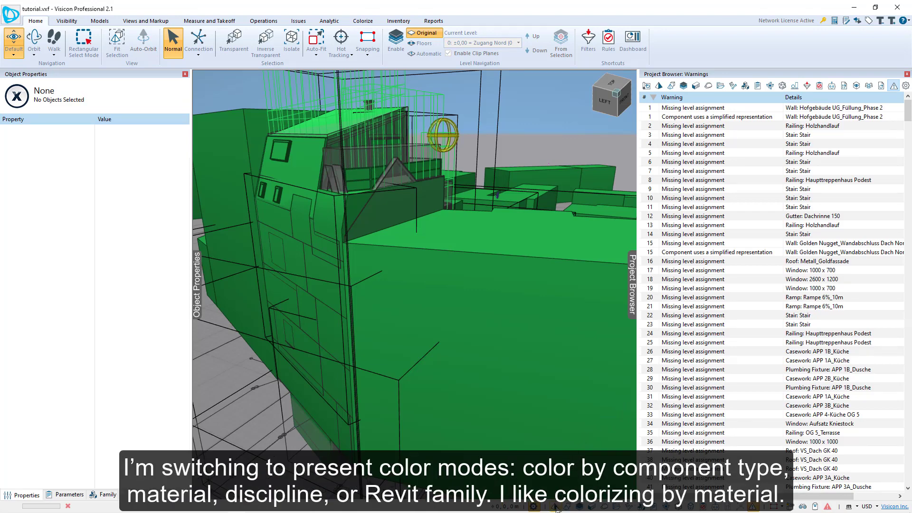
{"action": "left_click", "coordinate": [555, 506]}
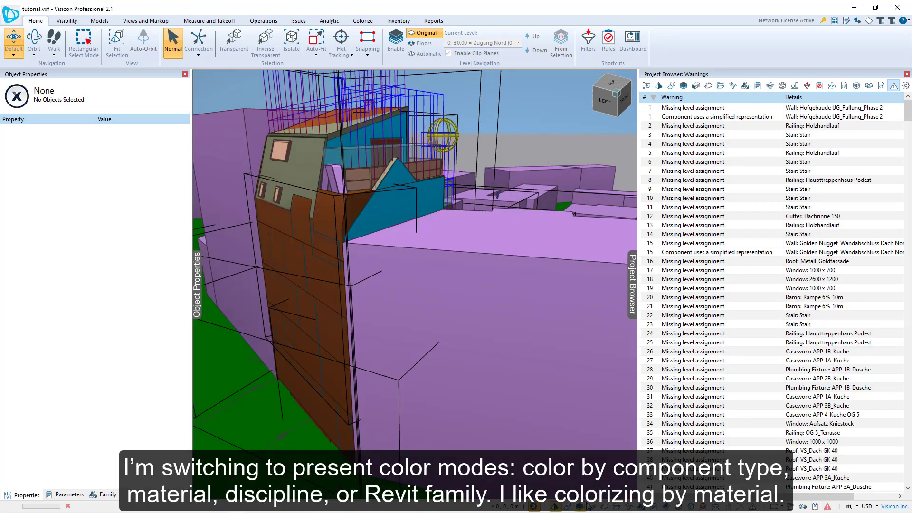
{"action": "left_click", "coordinate": [597, 506]}
{"action": "left_click", "coordinate": [605, 506]}
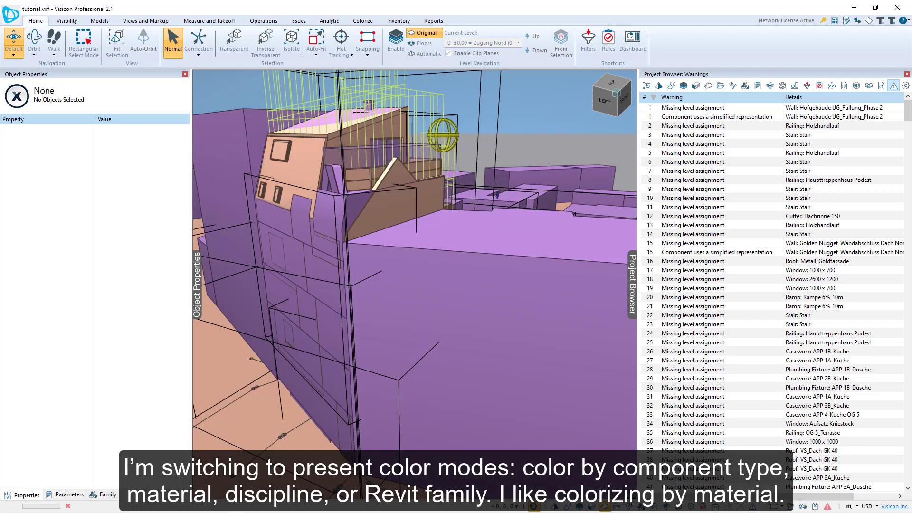
{"action": "left_click", "coordinate": [643, 508]}
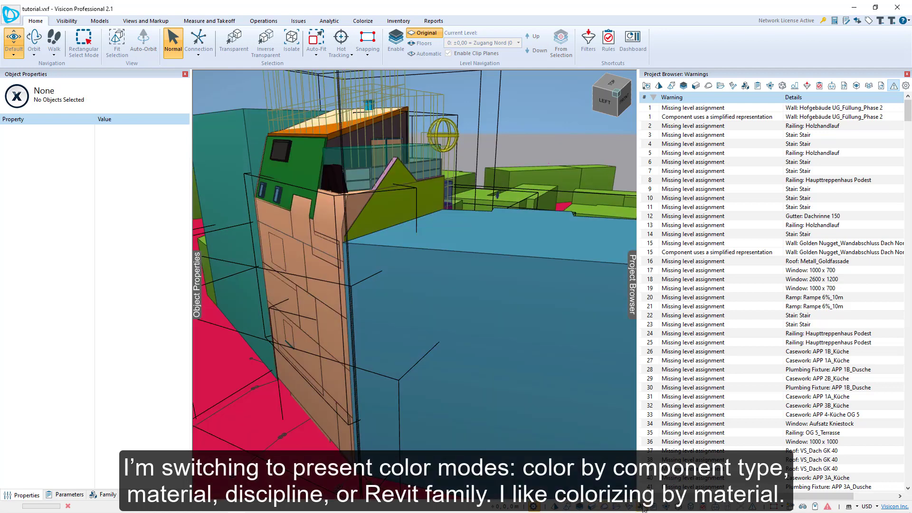
{"action": "left_click", "coordinate": [592, 507]}
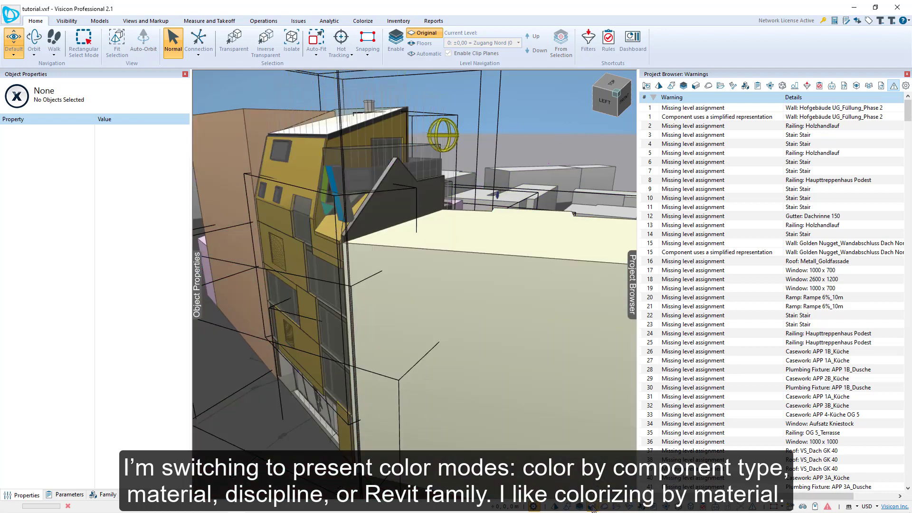
Add a clip plane on the massing and move it into the building to expose the desks.
{"action": "left_click", "coordinate": [402, 207]}
{"action": "right_click", "coordinate": [402, 207]}
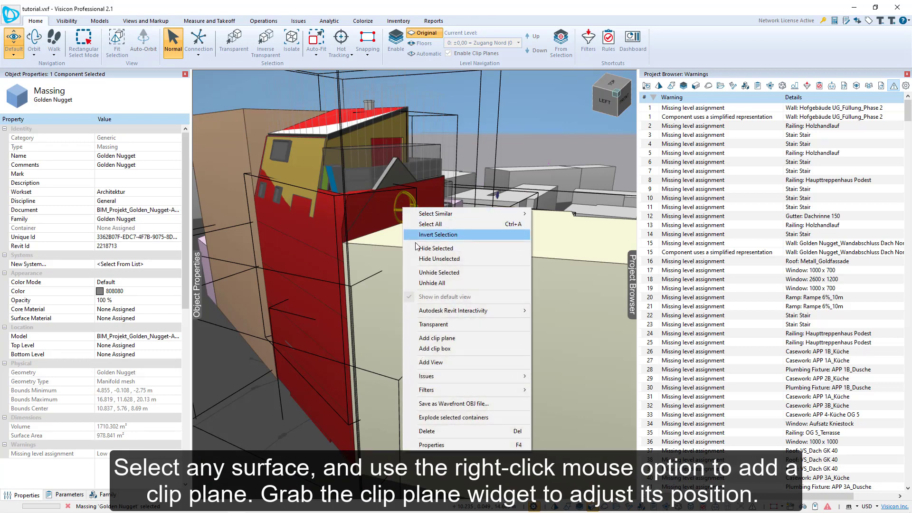
{"action": "left_click", "coordinate": [437, 338]}
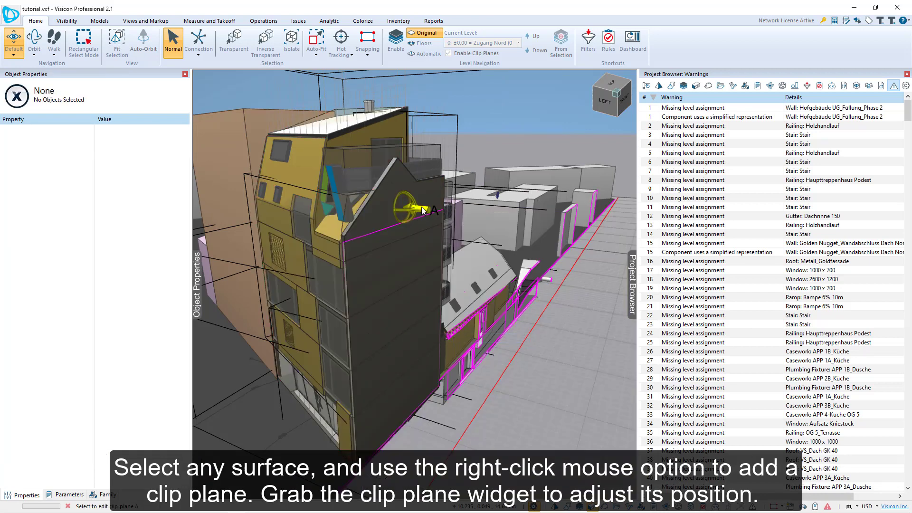
{"action": "left_click_drag", "start_coordinate": [421, 213], "coordinate": [389, 205]}
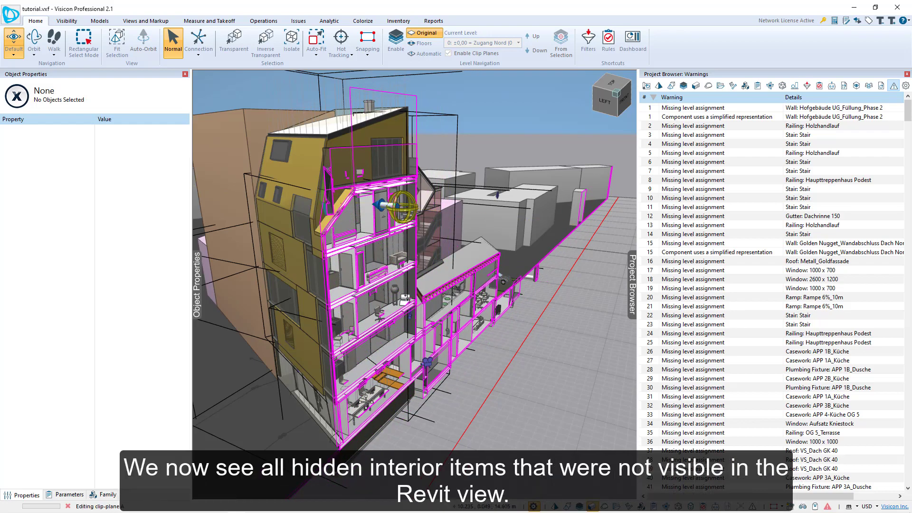
{"action": "left_click", "coordinate": [365, 403]}
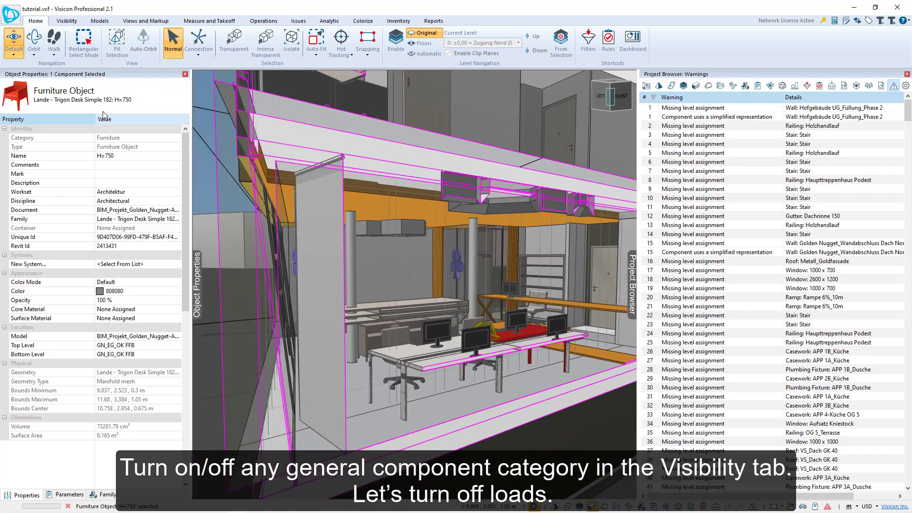
Hide the Loads category and view the office chair's family parameters.
{"action": "left_click", "coordinate": [67, 21]}
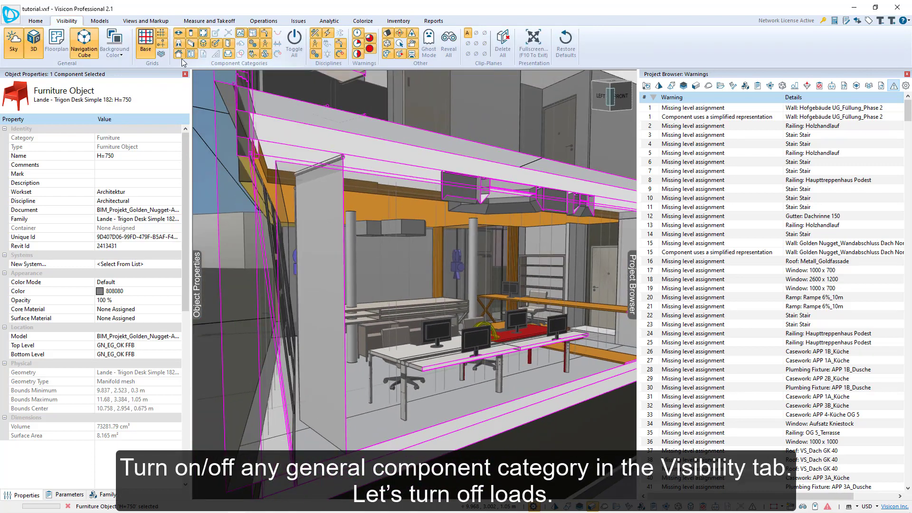
{"action": "left_click", "coordinate": [204, 45]}
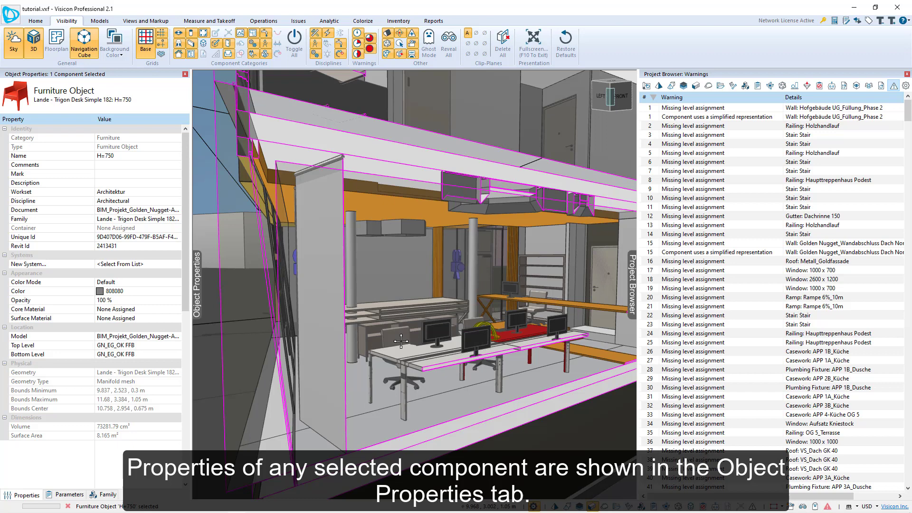
{"action": "left_click", "coordinate": [382, 336]}
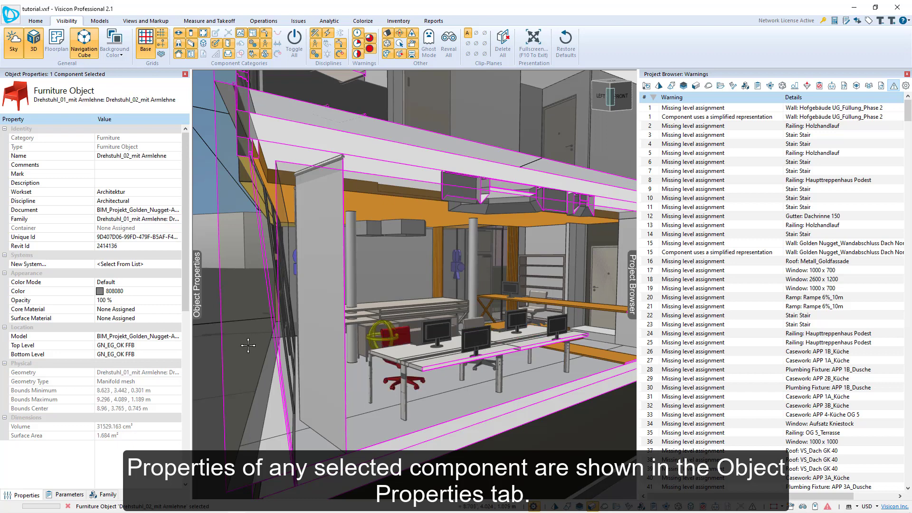
{"action": "left_click", "coordinate": [66, 497]}
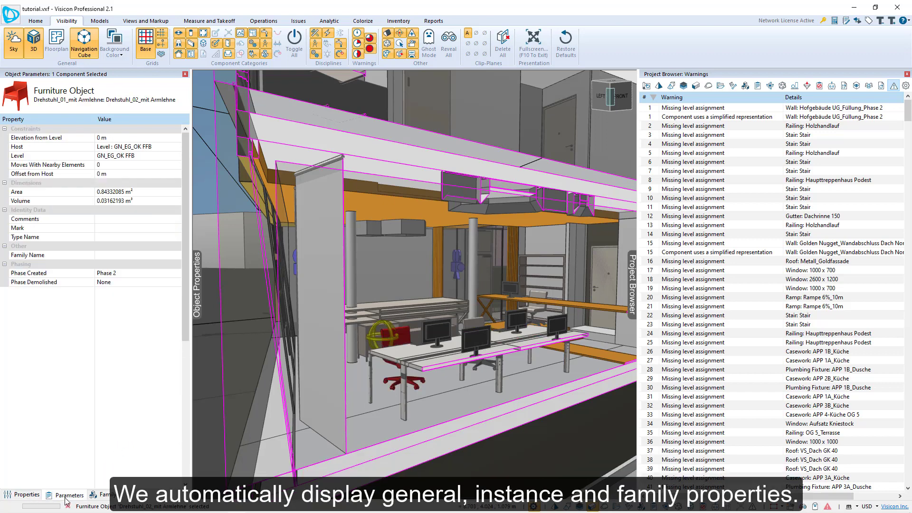
{"action": "left_click", "coordinate": [99, 497]}
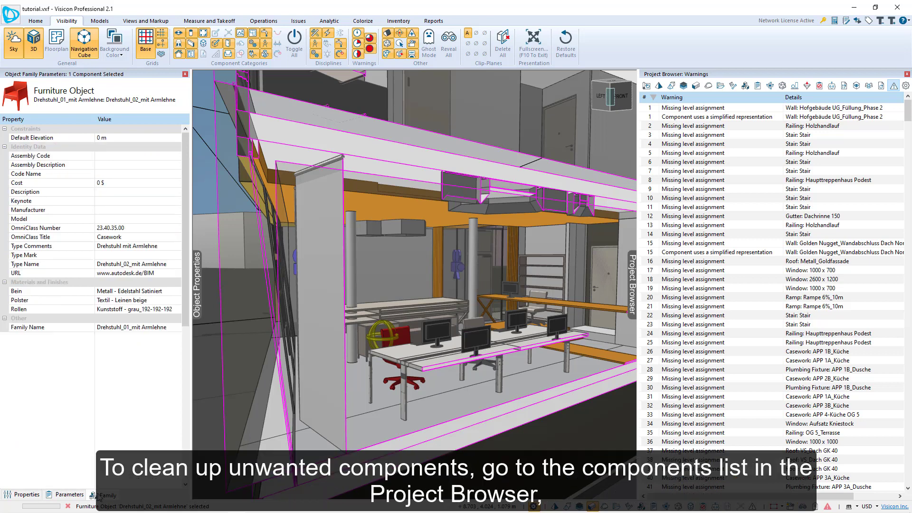
Select all 23 Massing components from Components, isolate them, and delete them.
{"action": "left_click", "coordinate": [660, 86]}
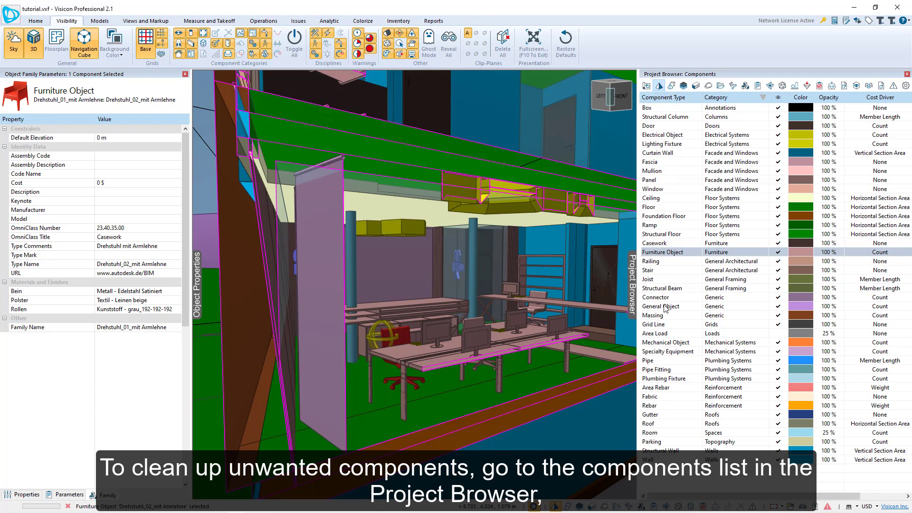
{"action": "left_click", "coordinate": [665, 316]}
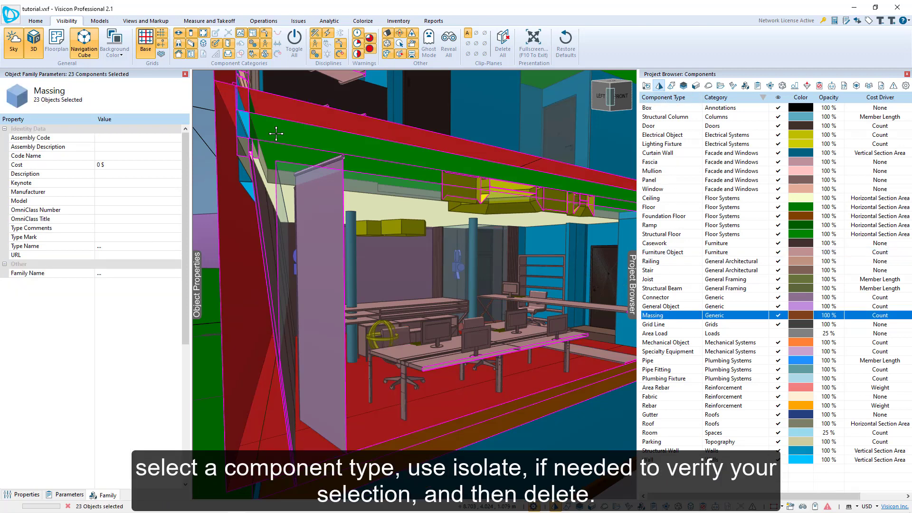
{"action": "left_click", "coordinate": [35, 21]}
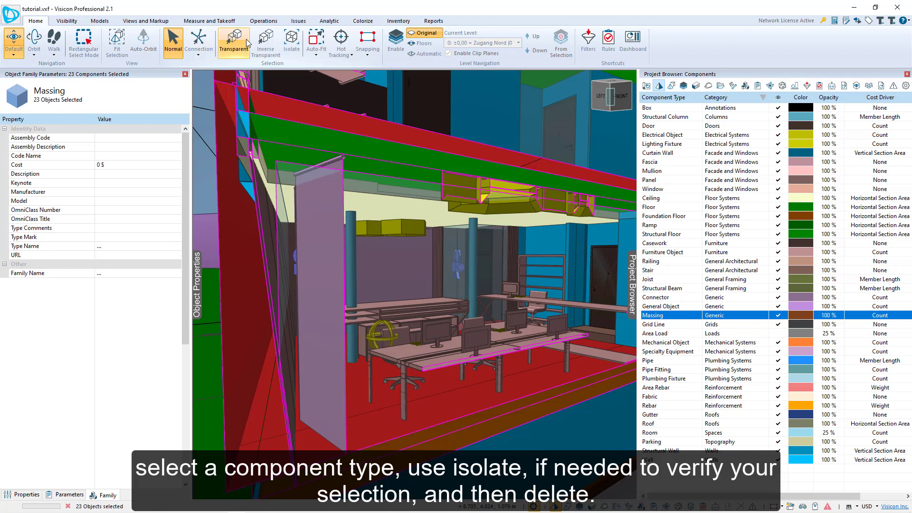
{"action": "left_click", "coordinate": [292, 42]}
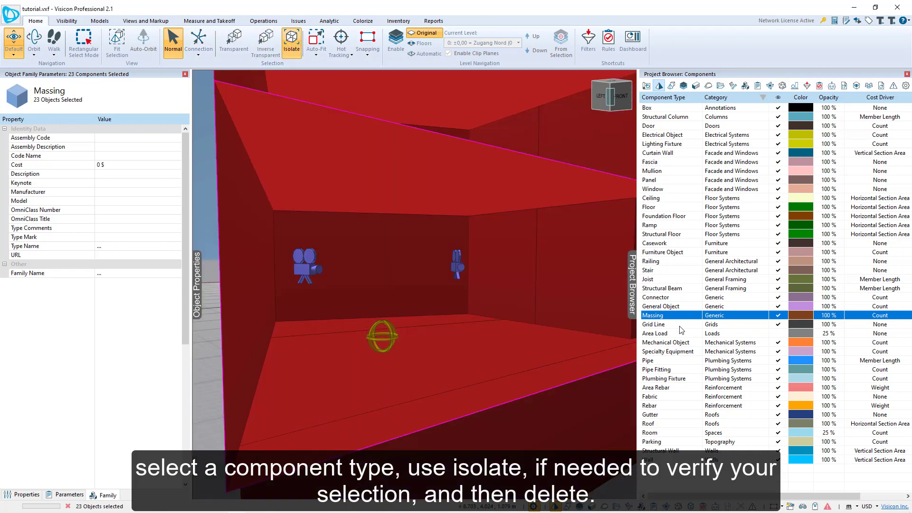
{"action": "key", "text": "Delete"}
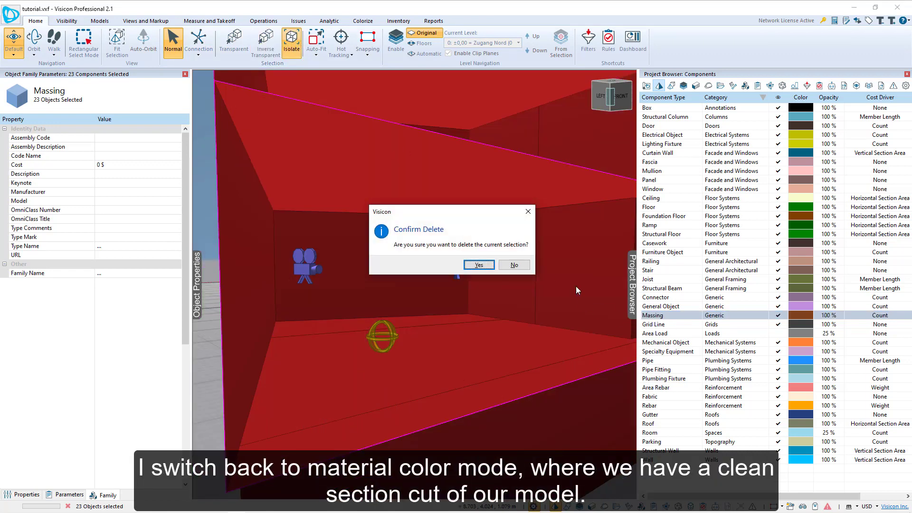
{"action": "left_click", "coordinate": [487, 268]}
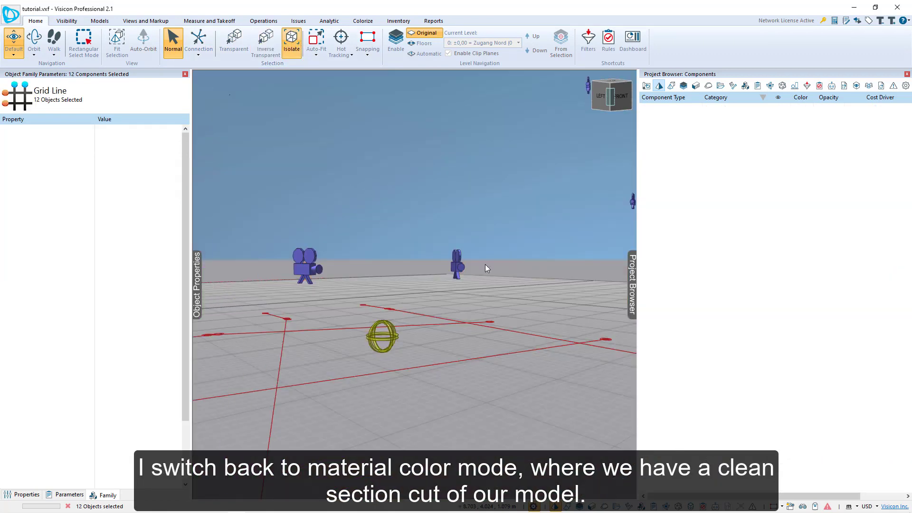
{"action": "left_click", "coordinate": [595, 228]}
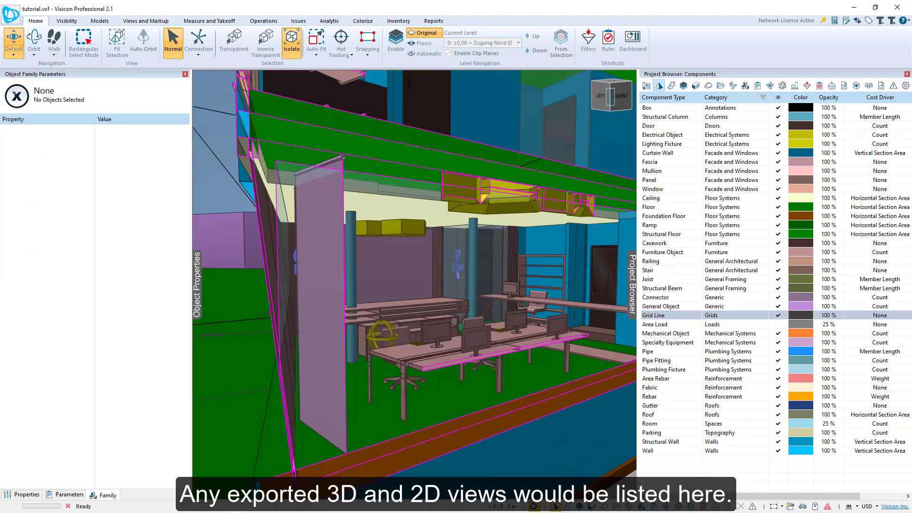
Restore material colouring and step through the exported 3D views down to 3D_Dachdraufsicht.
{"action": "left_click", "coordinate": [591, 507]}
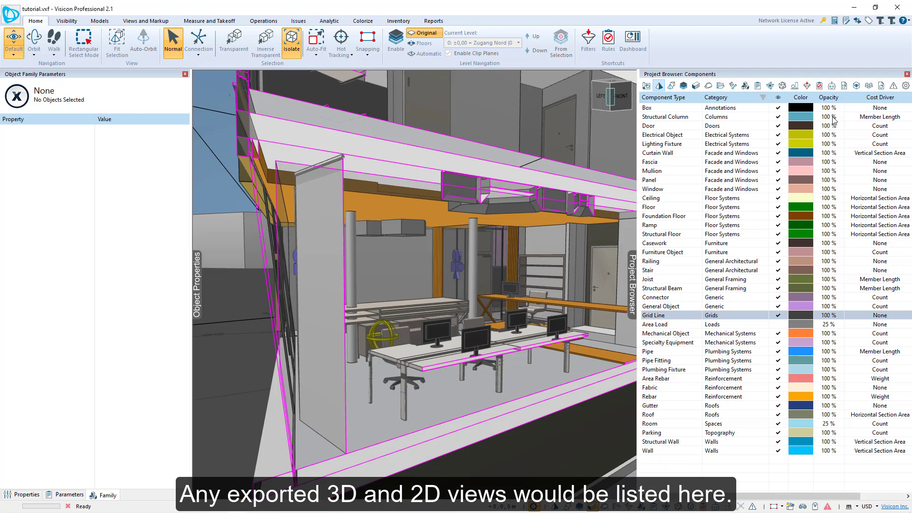
{"action": "left_click", "coordinate": [856, 86]}
{"action": "left_click", "coordinate": [712, 126]}
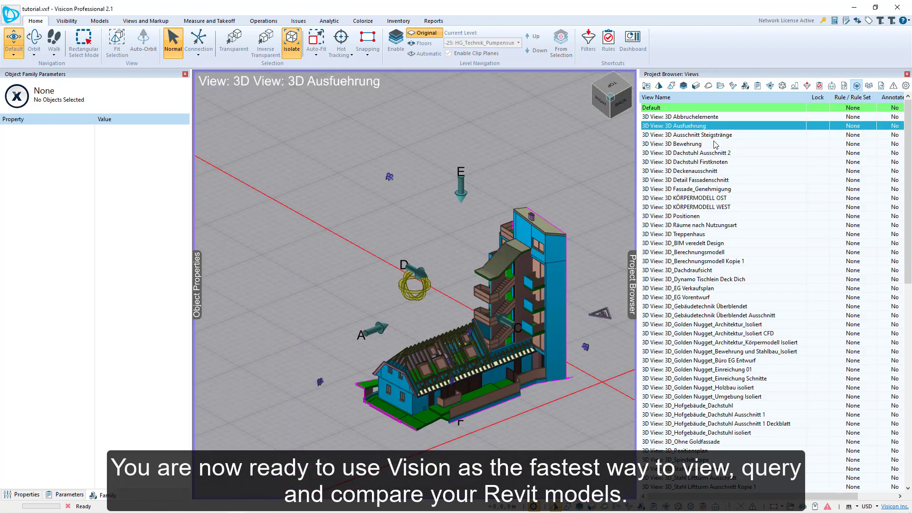
{"action": "left_click", "coordinate": [715, 144]}
{"action": "left_click", "coordinate": [717, 171]}
{"action": "left_click", "coordinate": [715, 188]}
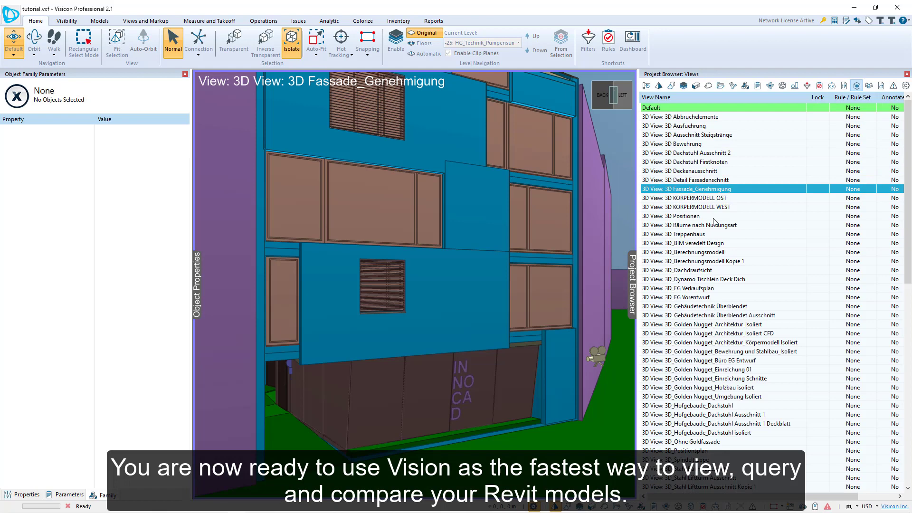
{"action": "left_click", "coordinate": [712, 216]}
{"action": "left_click", "coordinate": [710, 234]}
{"action": "left_click", "coordinate": [710, 271]}
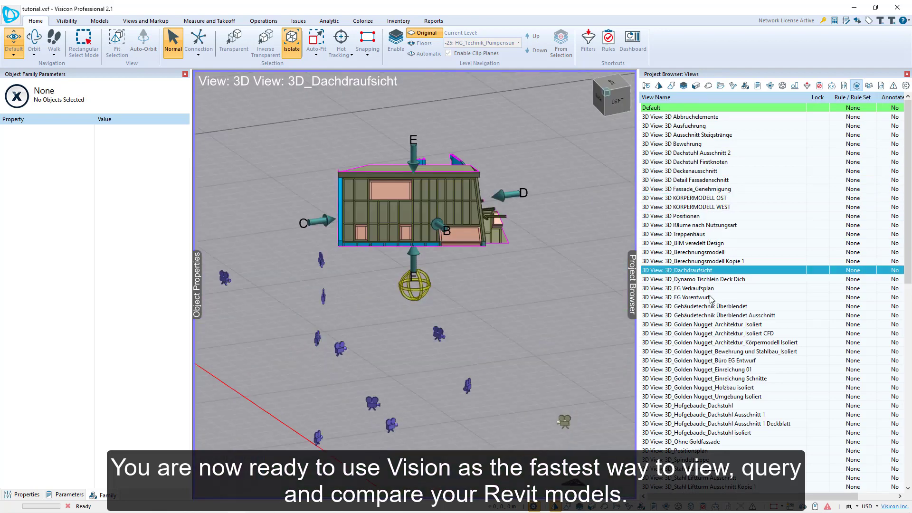